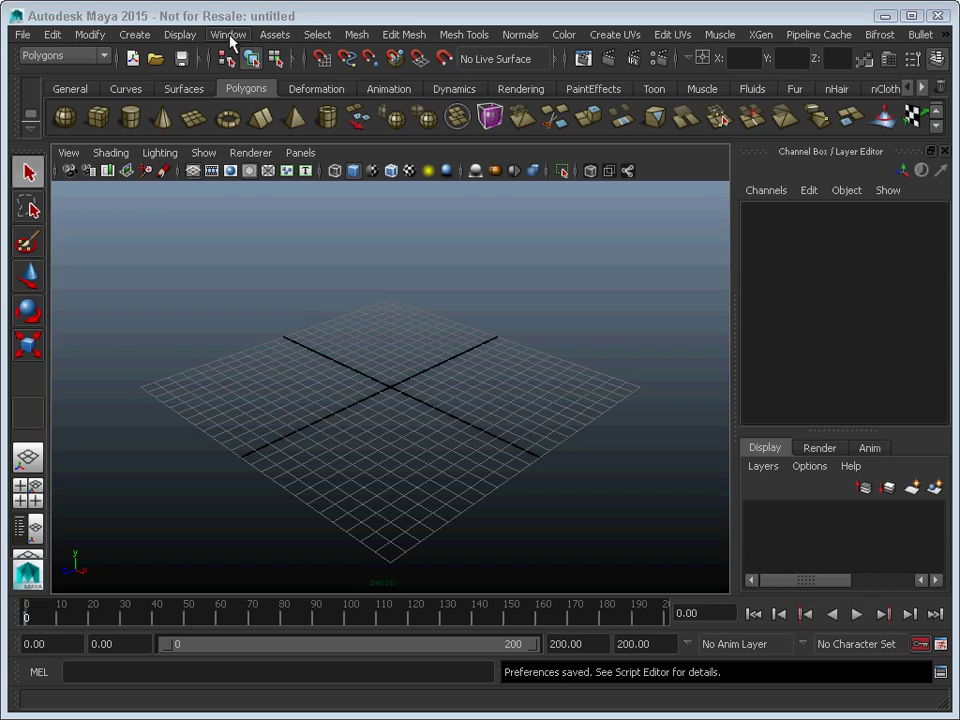
- Cycle the menu set through Animation, Surfaces and Rendering, then return to Polygons
left_click(105, 57)
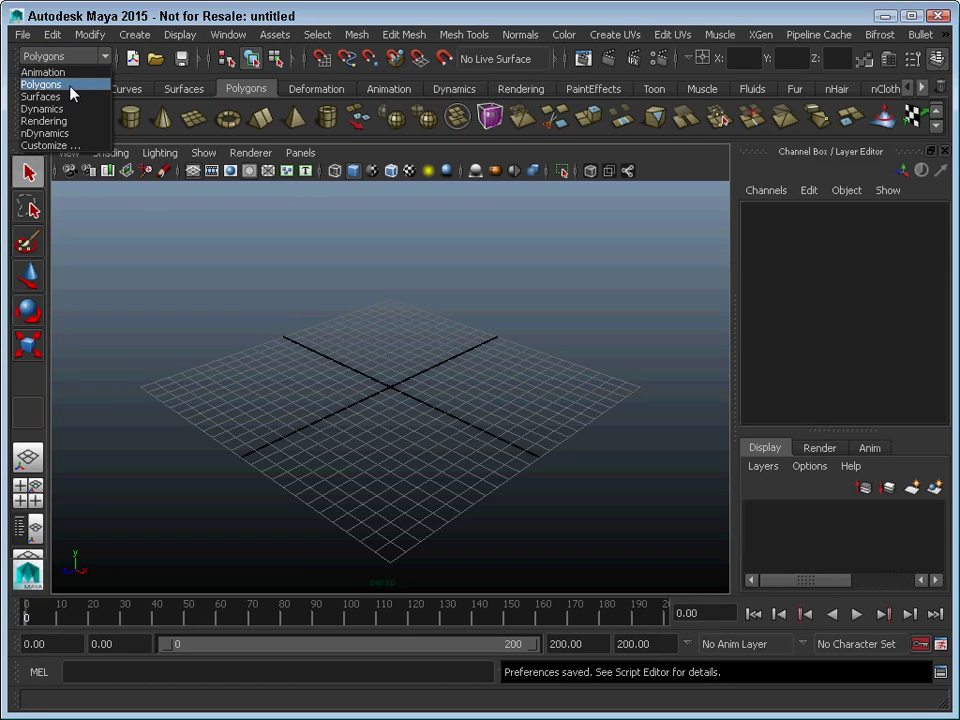
left_click(45, 74)
left_click(104, 57)
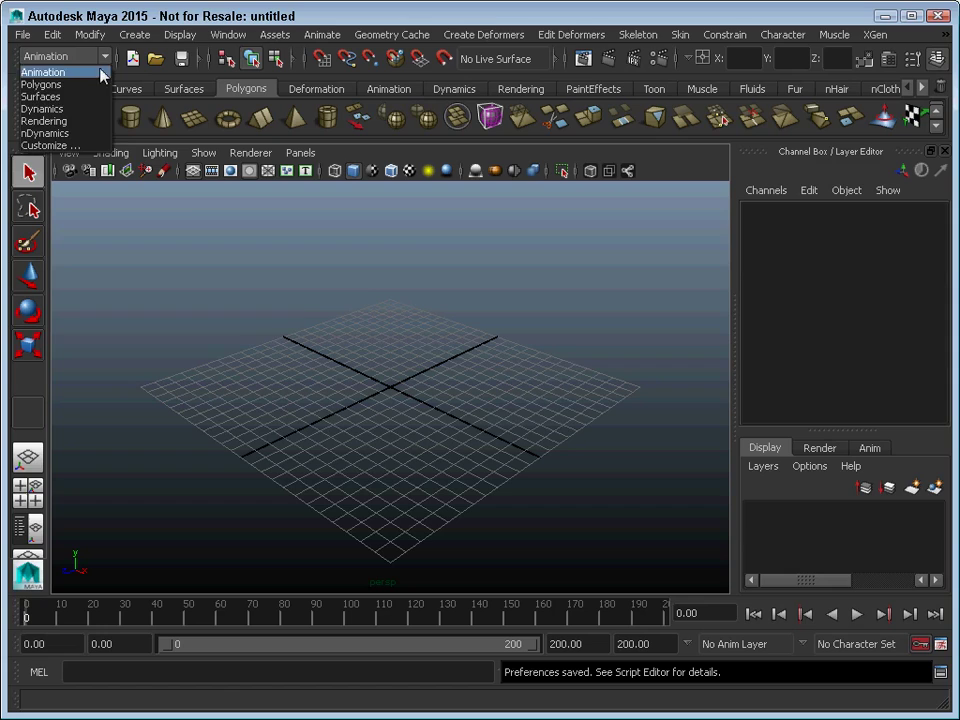
left_click(60, 96)
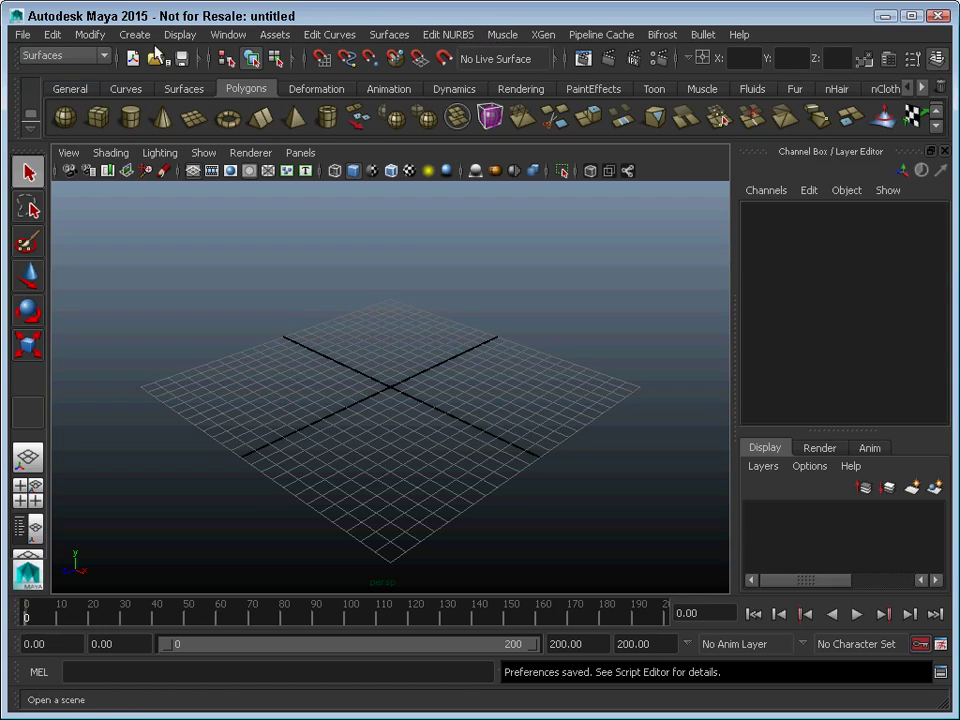
left_click(105, 57)
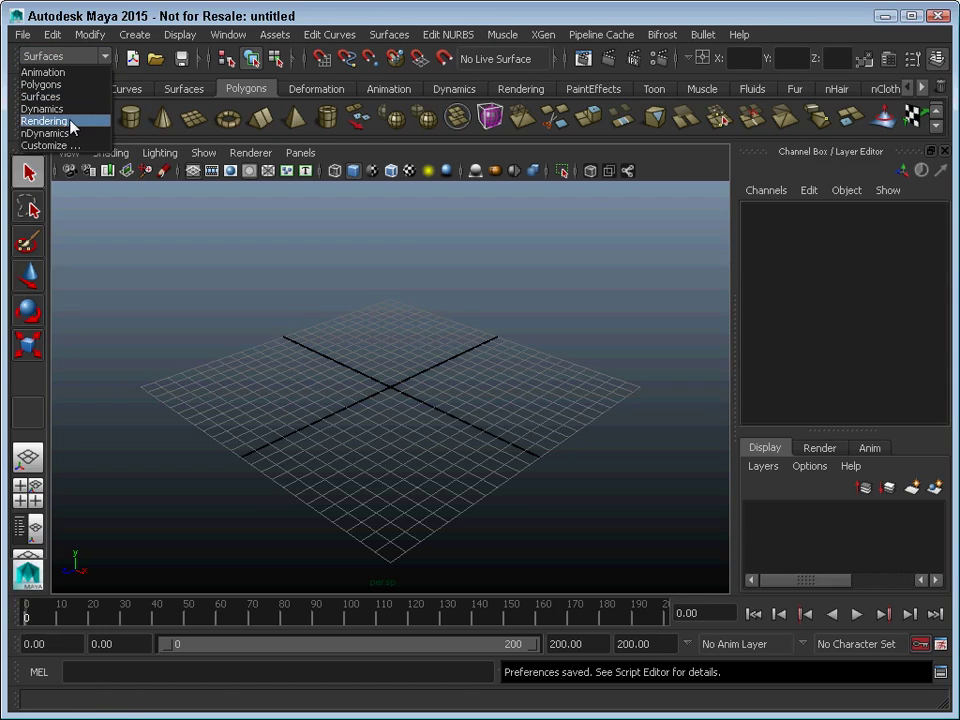
left_click(44, 121)
left_click(80, 56)
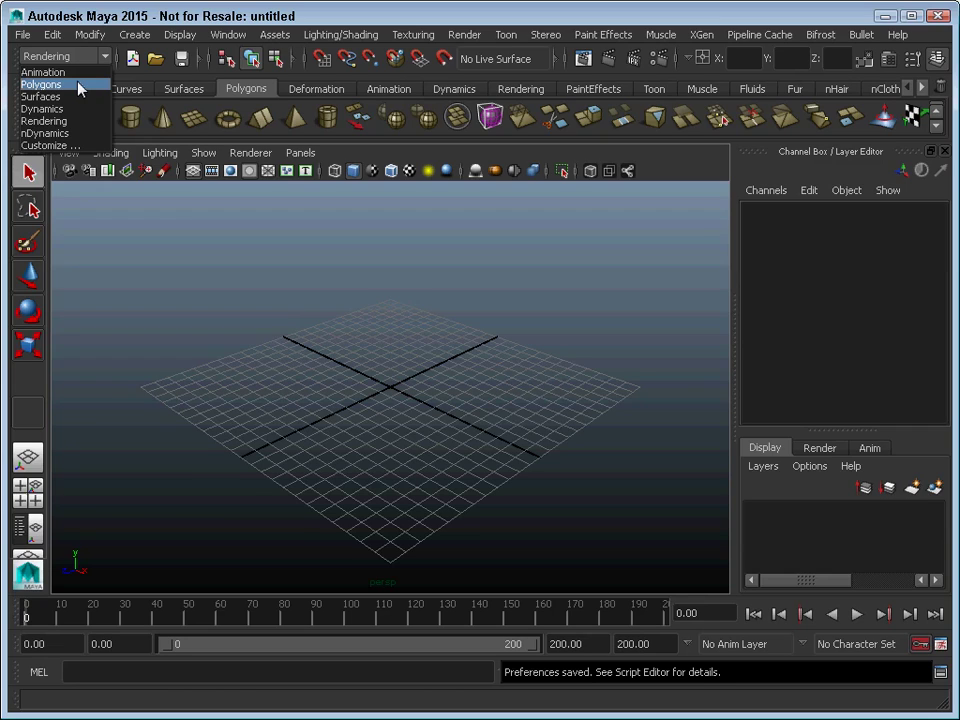
left_click(79, 85)
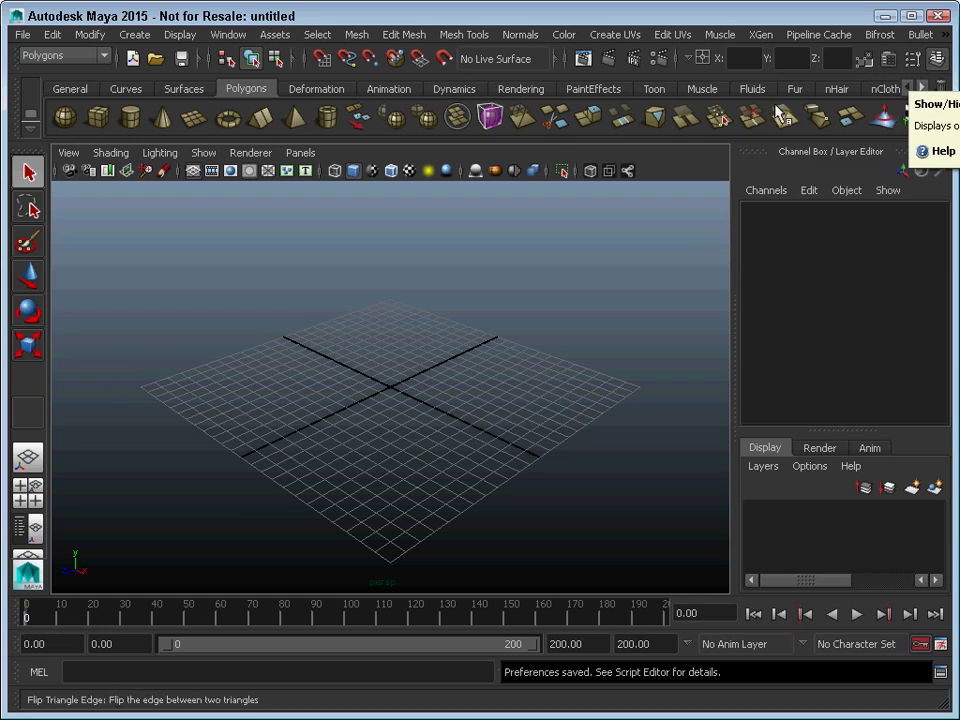
- Browse the Curves, General, Surfaces, Polygons and Animation shelves, settling on the Deformation shelf
left_click(122, 91)
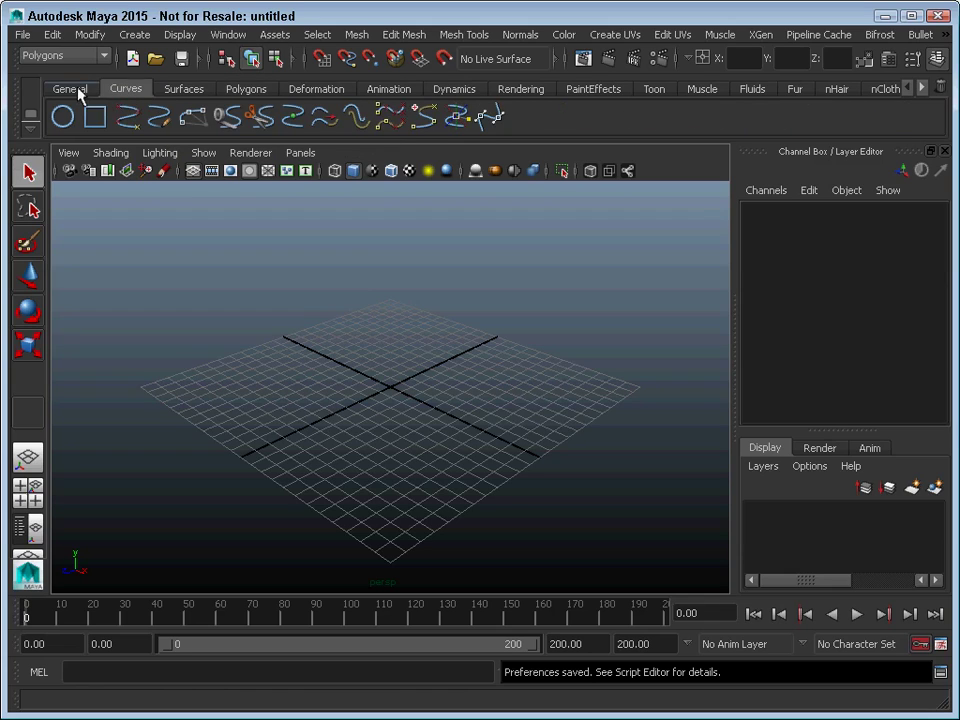
left_click(79, 92)
left_click(184, 89)
left_click(241, 91)
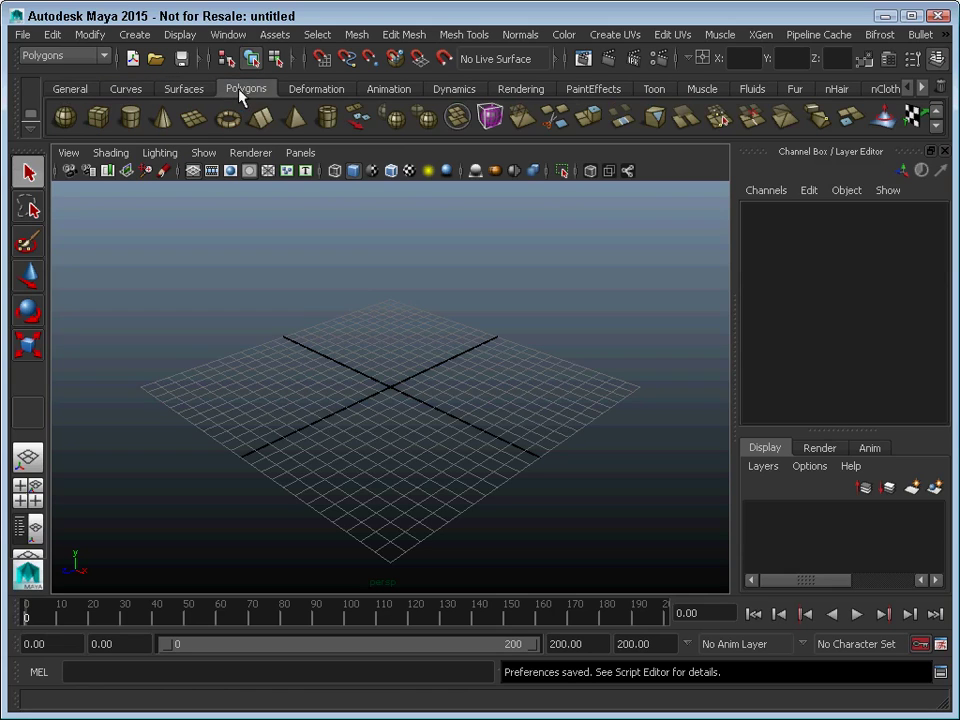
left_click(310, 91)
left_click(385, 93)
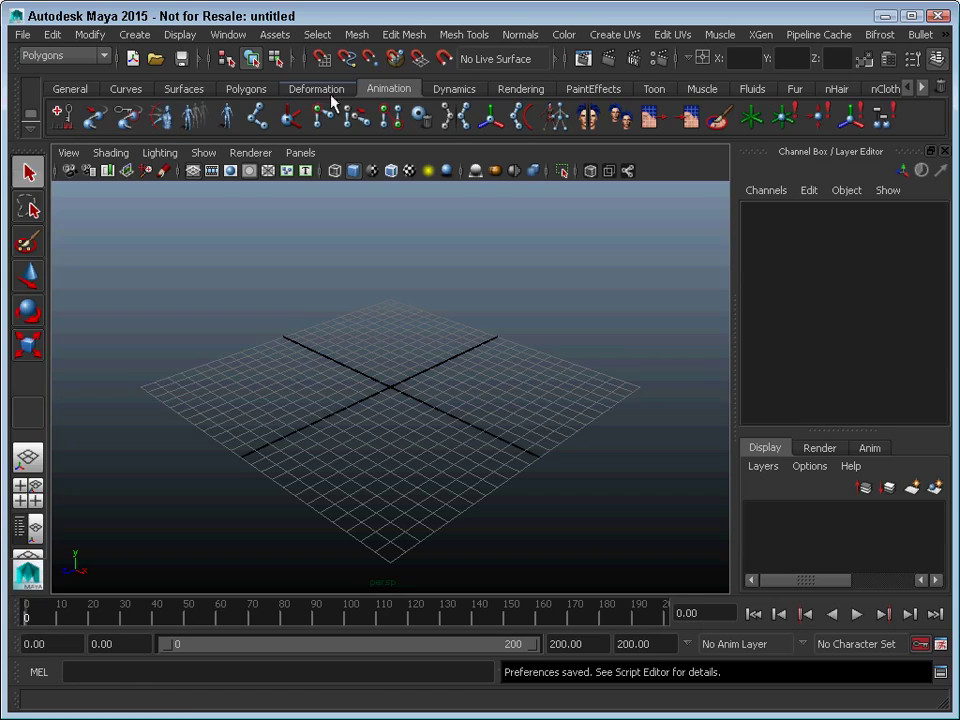
left_click(320, 90)
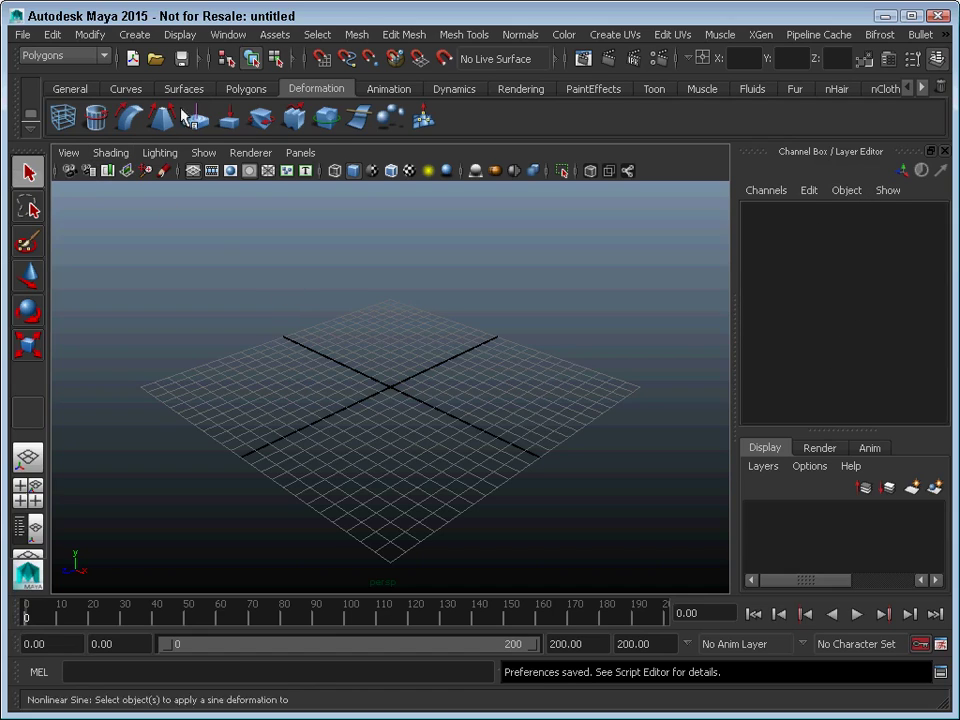
- Draw pSphere1 from the grid centre (radius 6.622, 20×20 subdivisions) and expand polySphere1 in the Channel Box
left_click(246, 88)
left_click(64, 117)
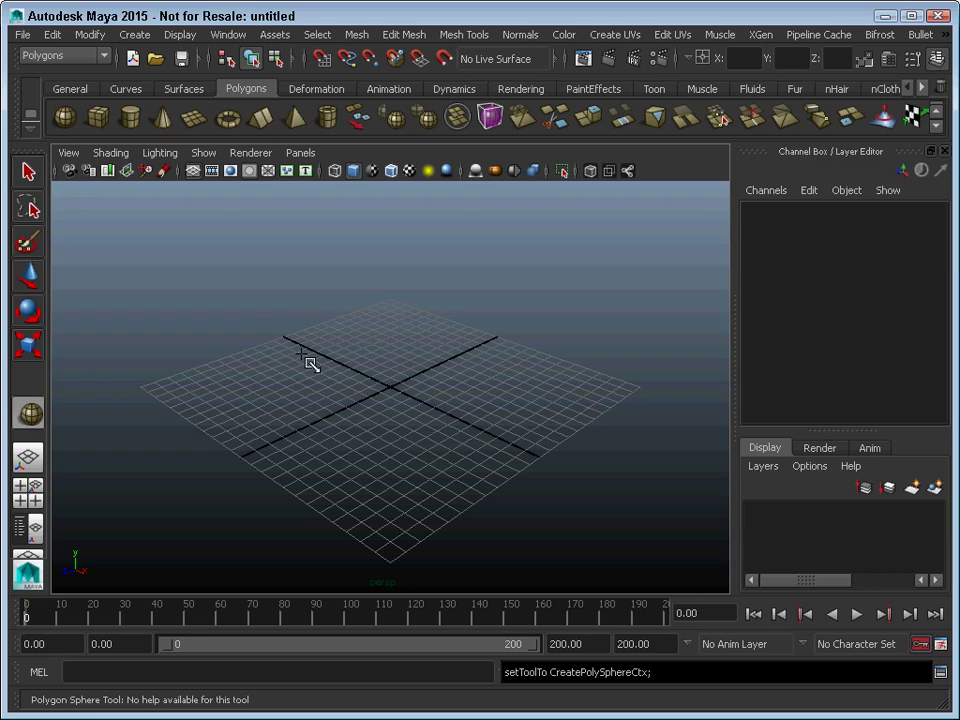
left_click_drag(394, 392, 415, 345)
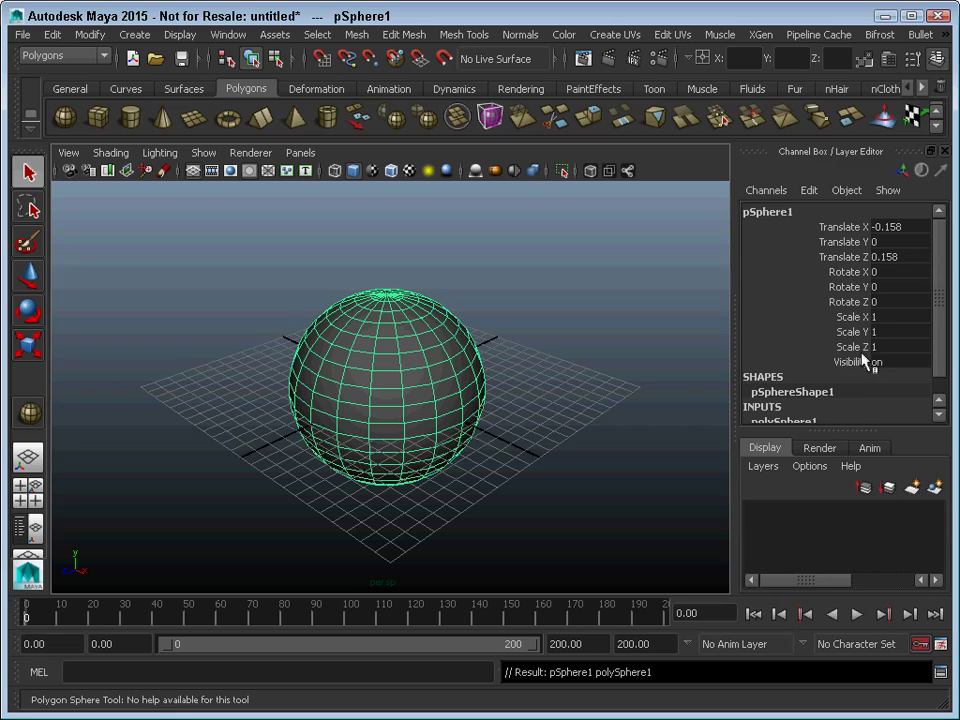
scroll(920, 355, "down", 1)
left_click(823, 398)
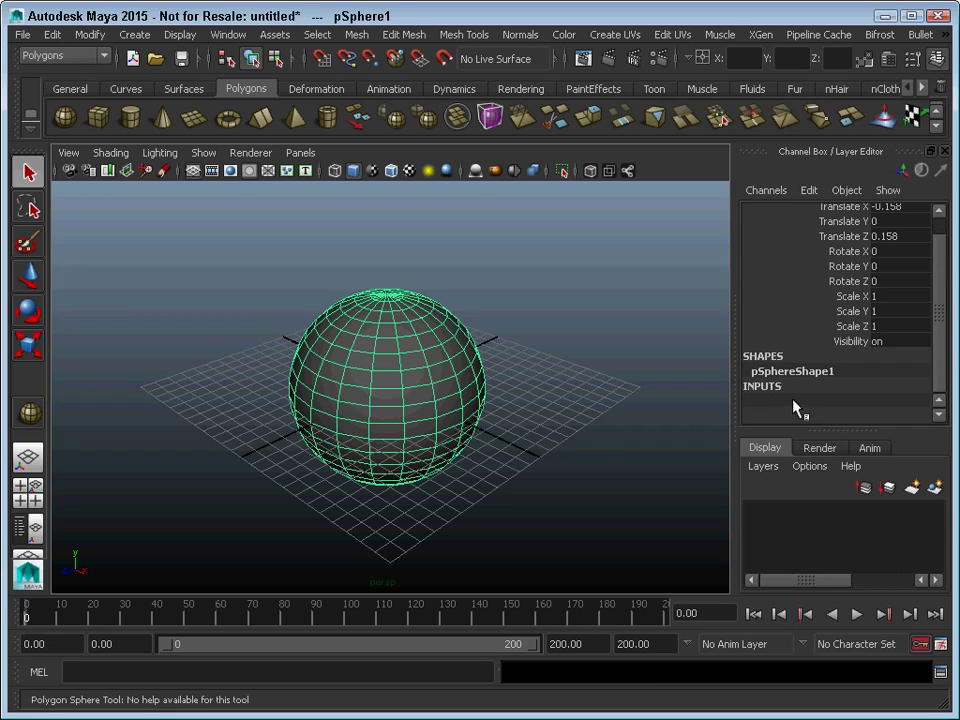
scroll(944, 340, "down", 2)
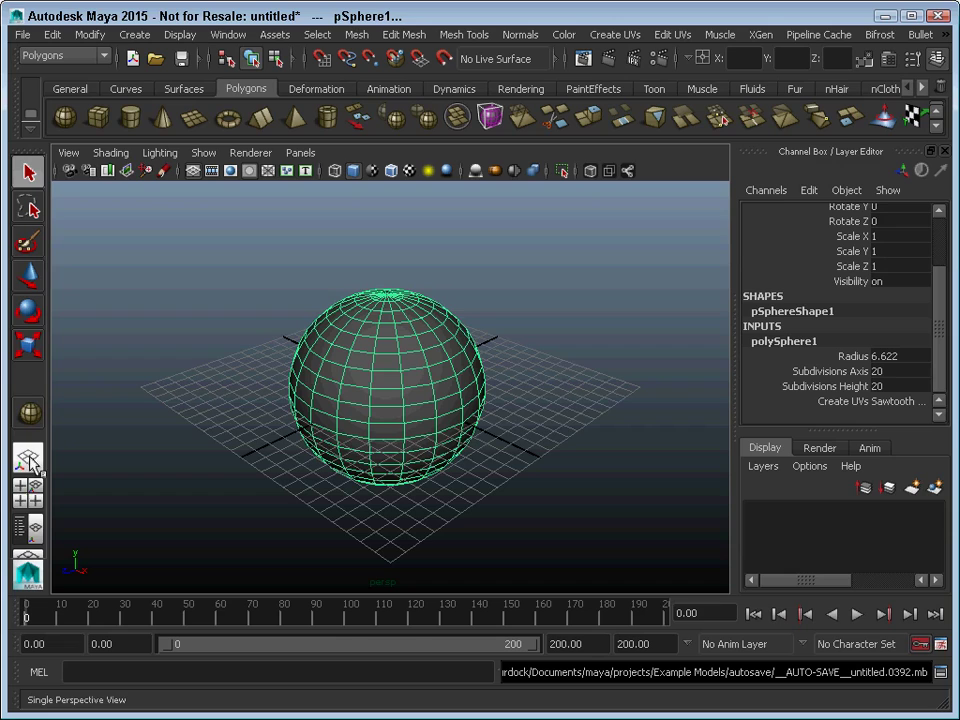
- Switch from Four View to the Persp/Outliner layout, listing the cameras and pSphere1
left_click(32, 498)
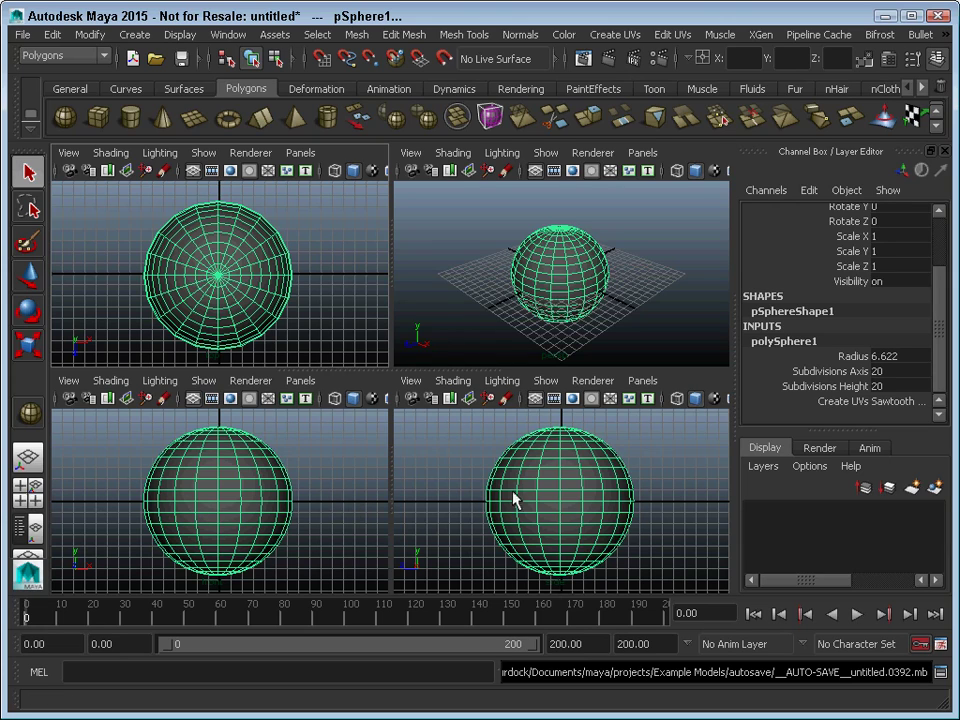
left_click(54, 516)
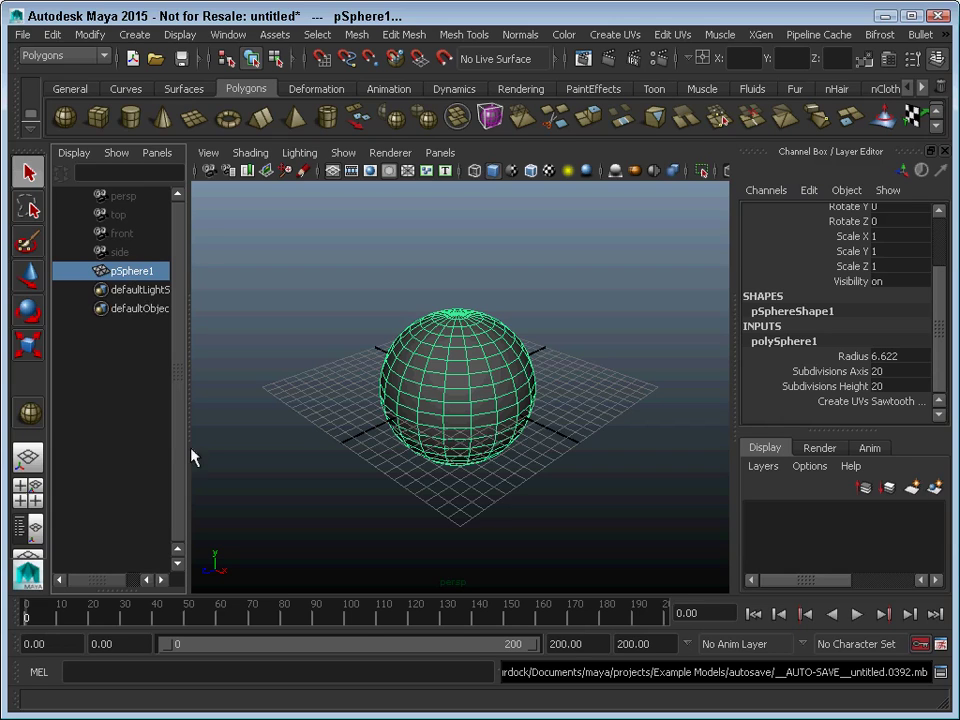
- Switch to the Single Perspective View layout, hiding the Outliner
left_click(42, 461)
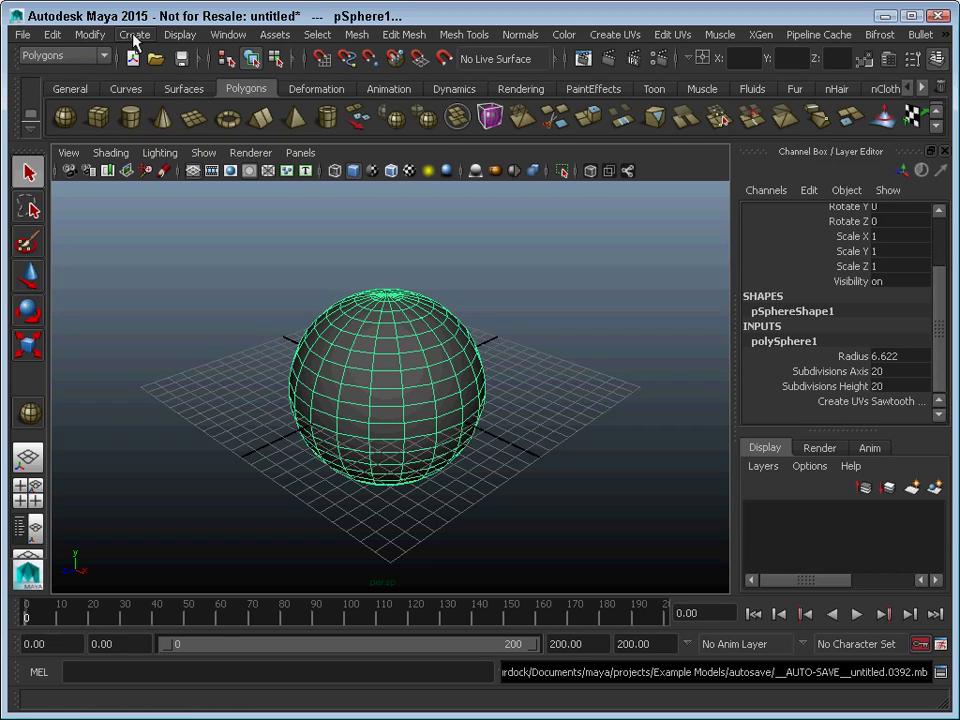
- Draw pSphere2 via Create > Polygon Primitives > Sphere at Translate X 10.36, Z -2.94
left_click(134, 36)
mouse_move(170, 80)
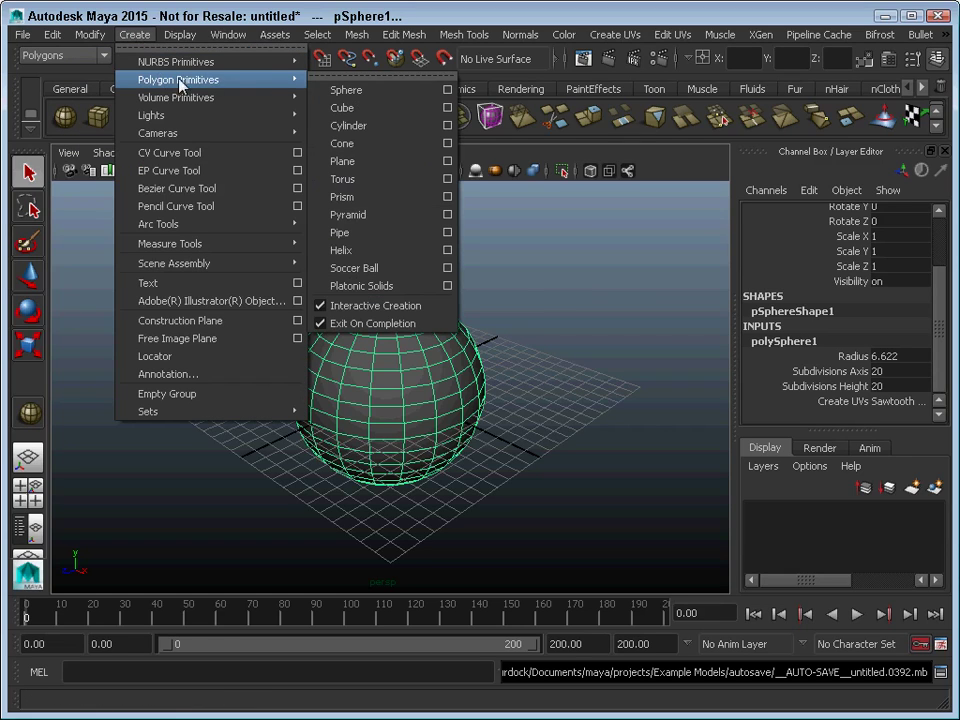
left_click(376, 94)
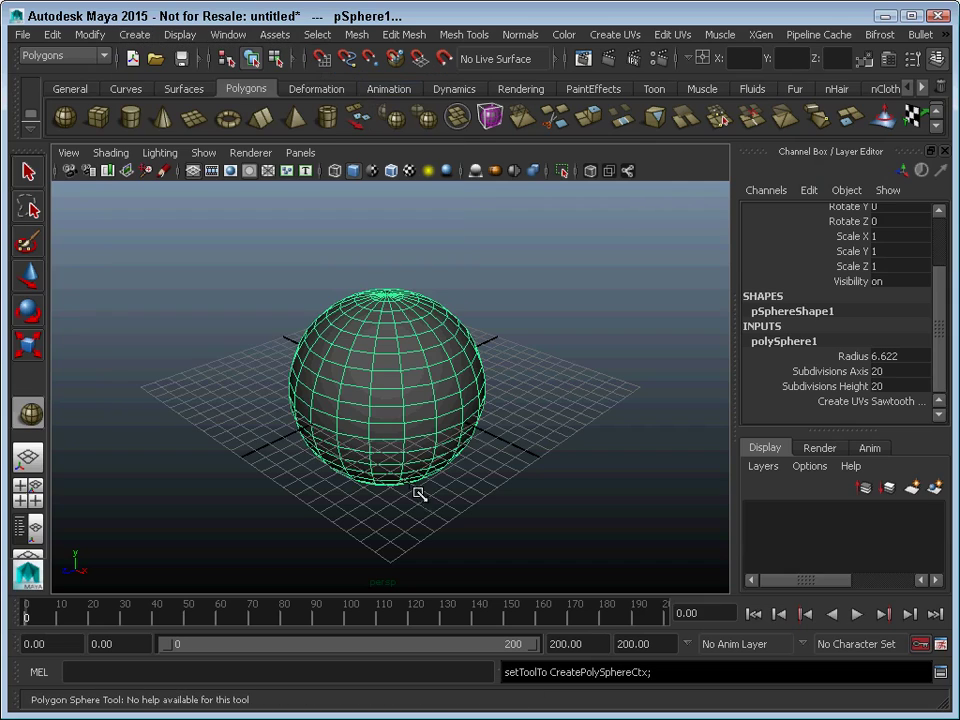
left_click_drag(551, 437, 556, 397)
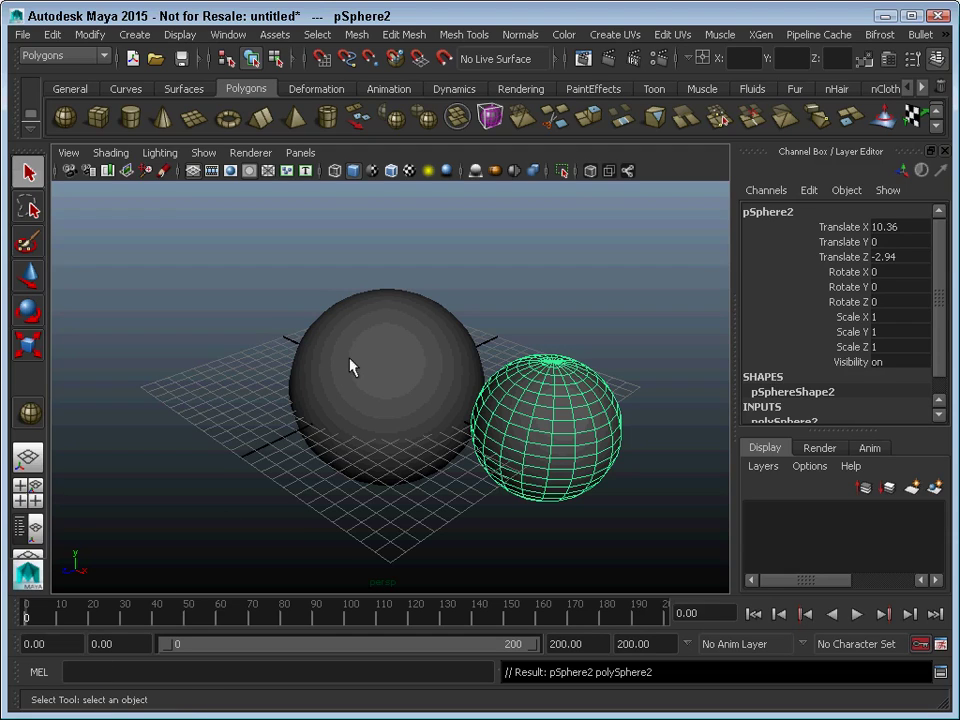
key("space")
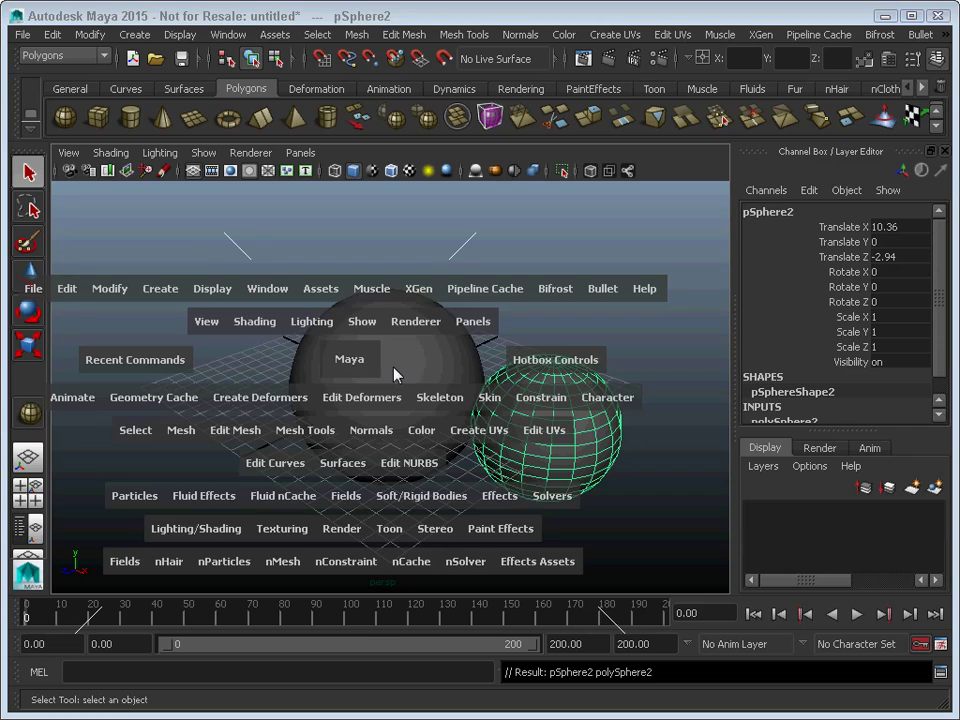
left_click(152, 289)
mouse_move(168, 326)
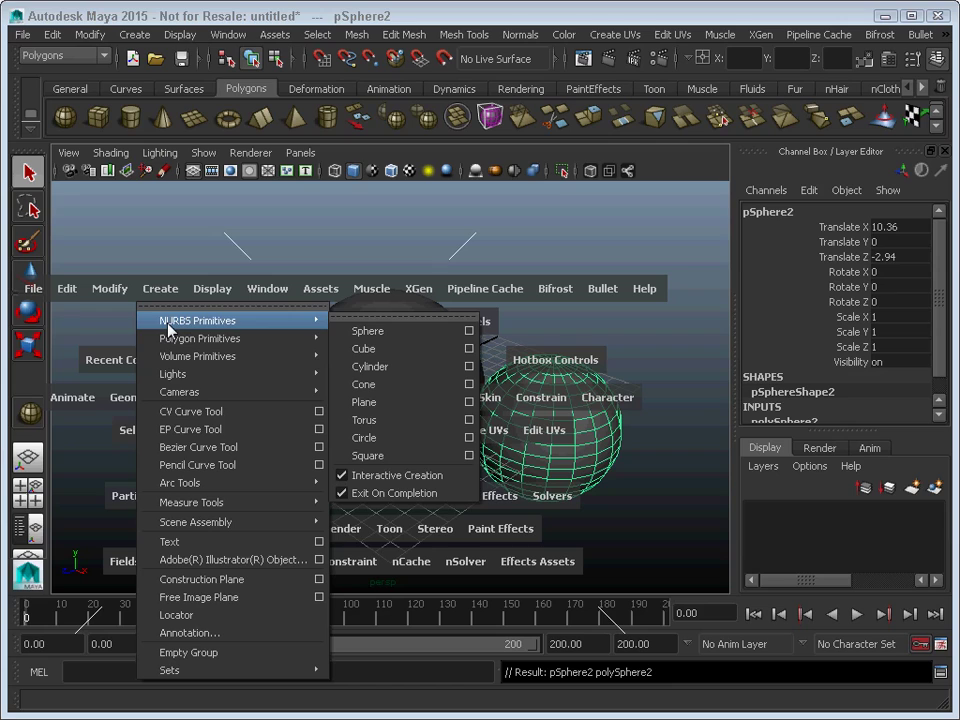
left_click(295, 238)
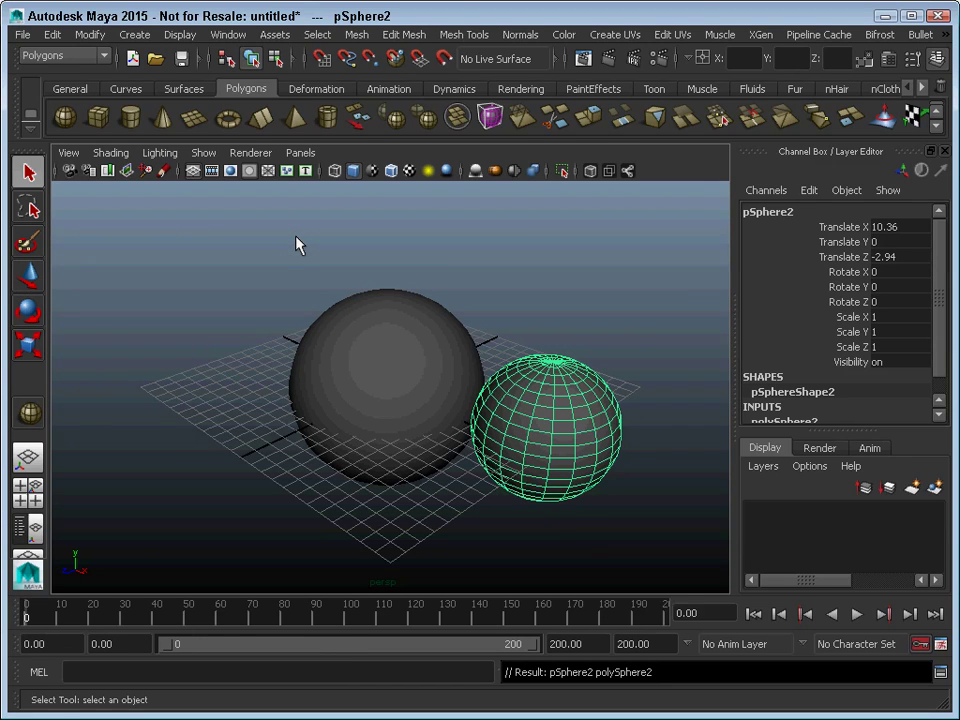